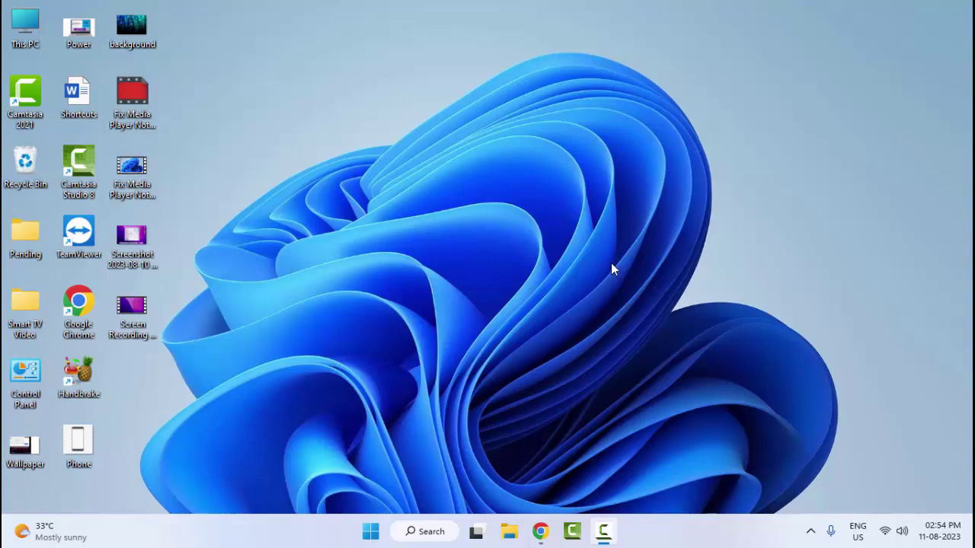
Launch Word from the Windows search and create a blank document
left_click(369, 531)
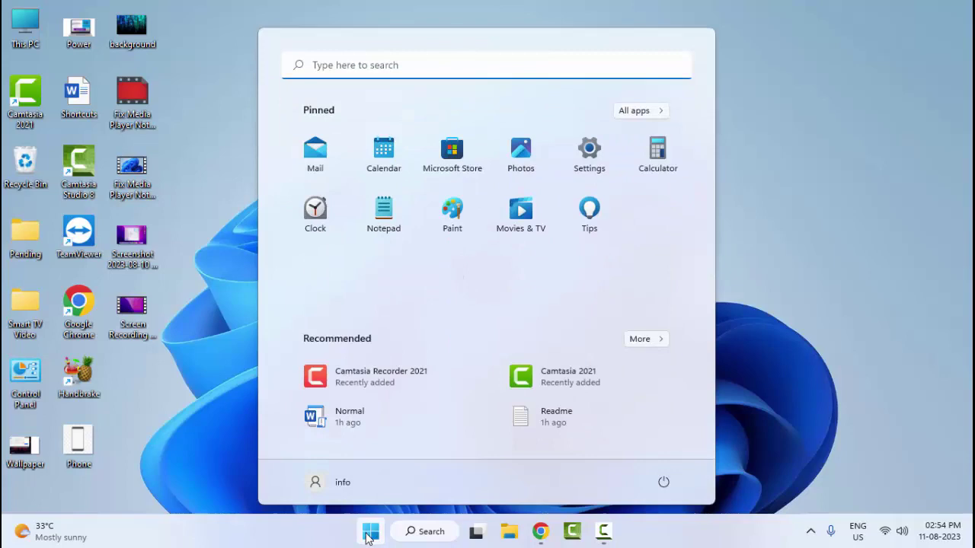
type("word")
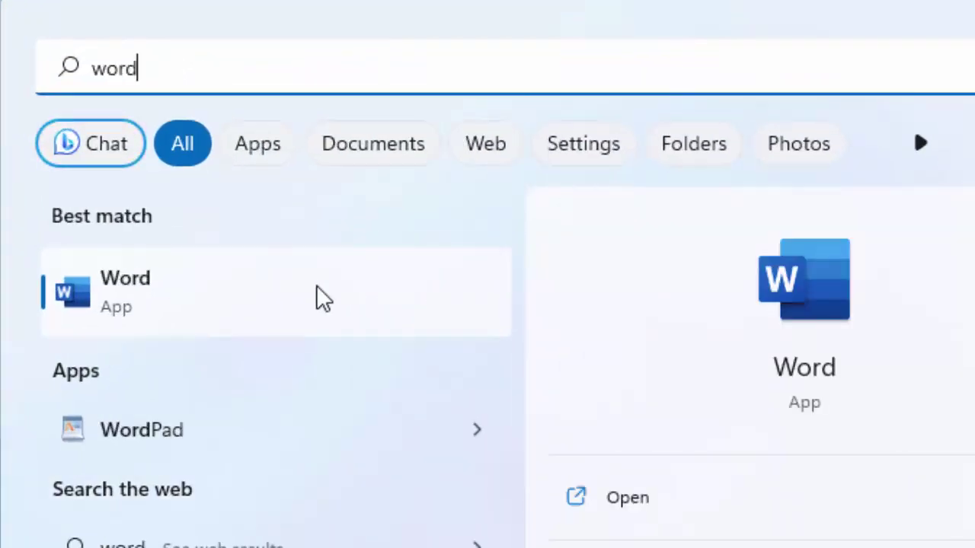
left_click(162, 300)
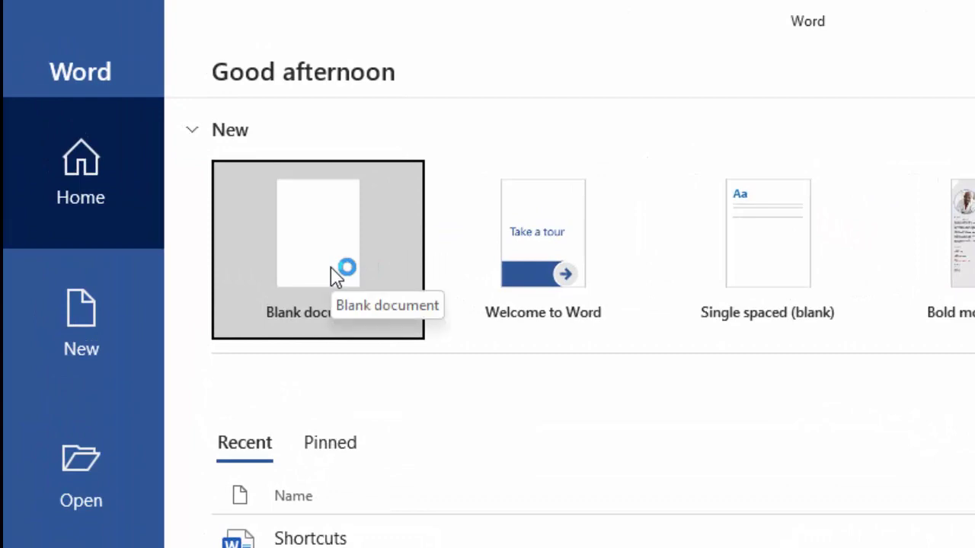
left_click(336, 276)
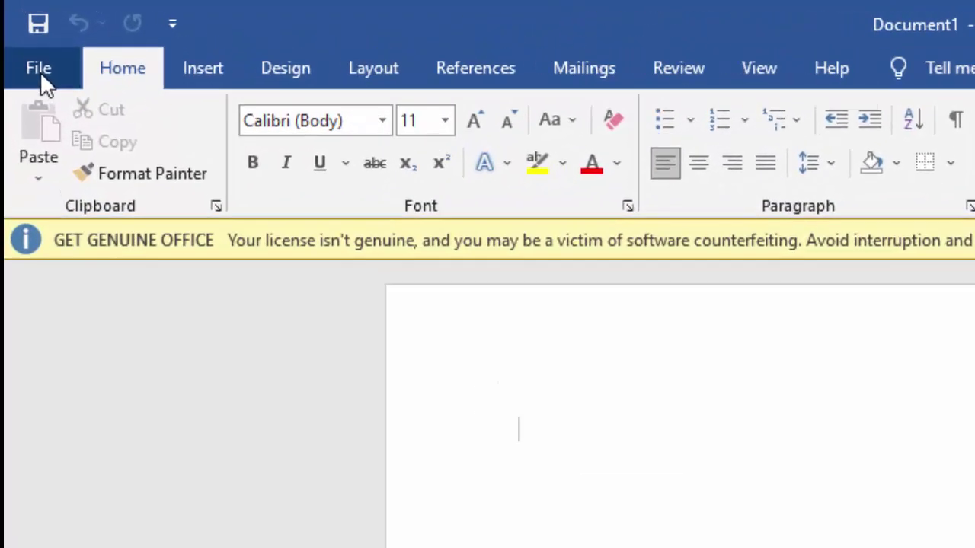
Open the Trust Center settings from the Word options
left_click(20, 40)
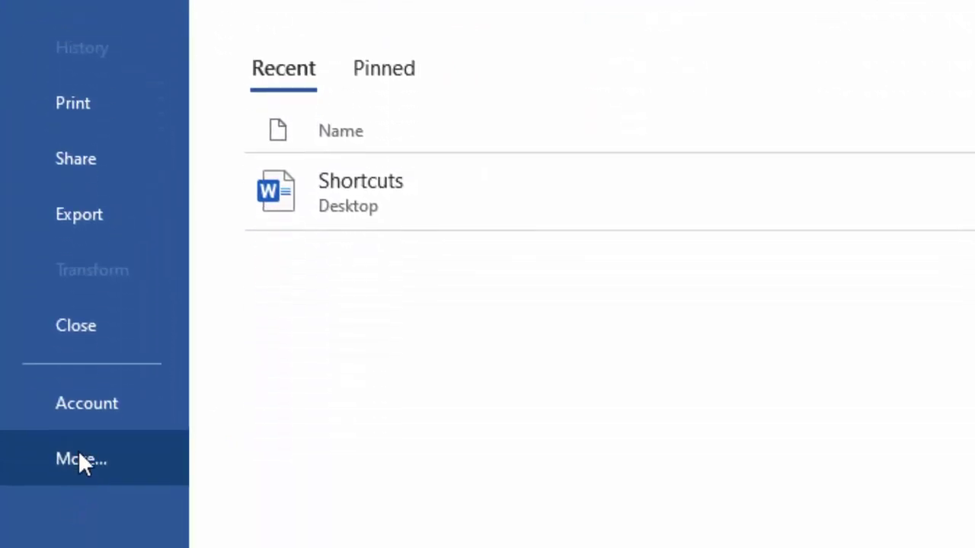
left_click(79, 457)
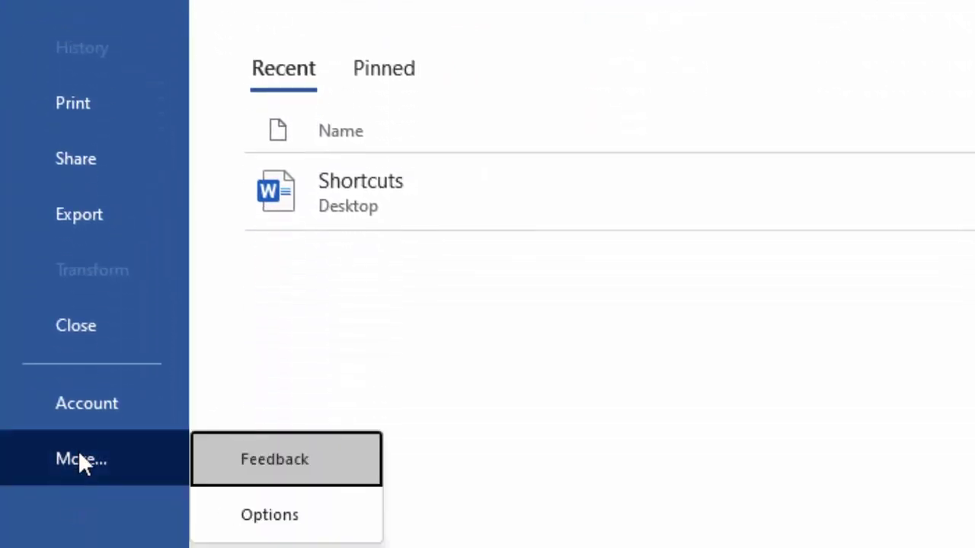
left_click(274, 517)
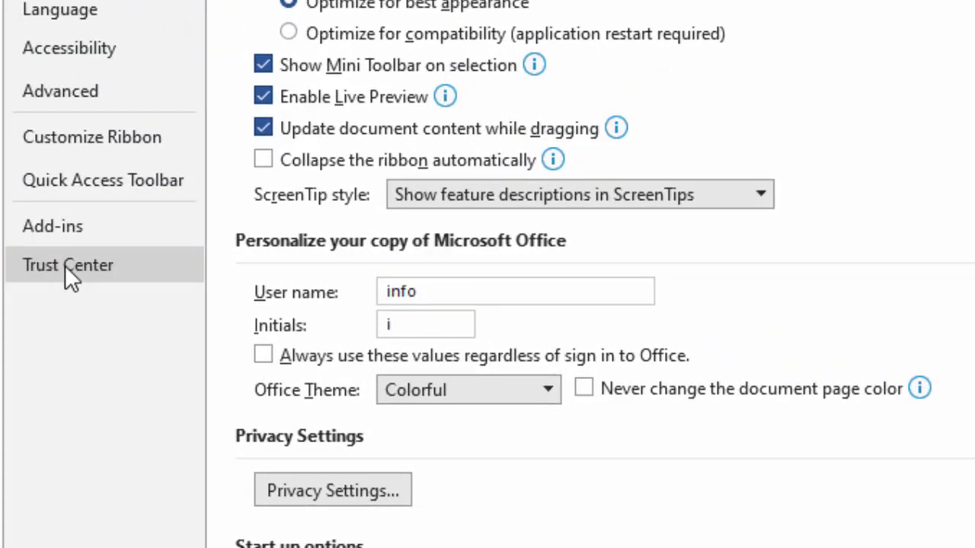
left_click(64, 265)
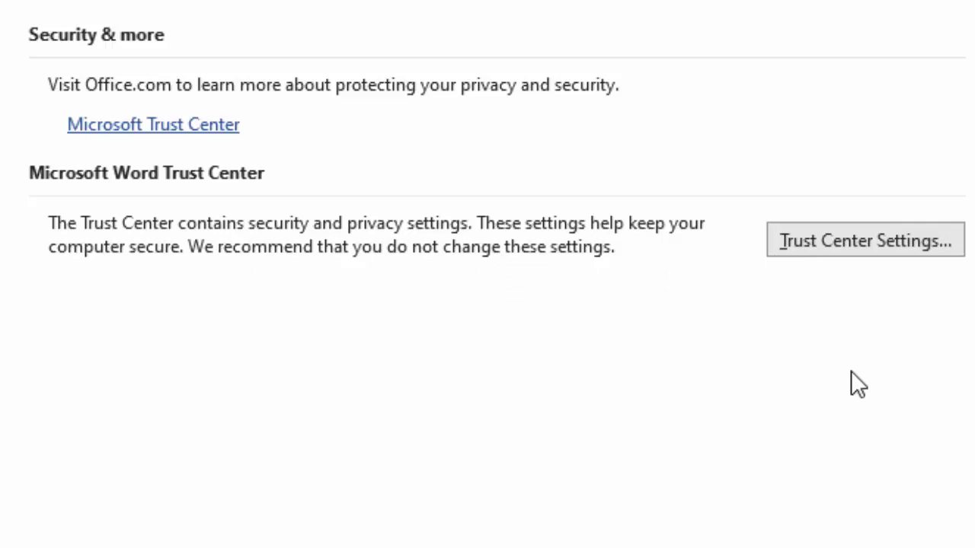
left_click(856, 241)
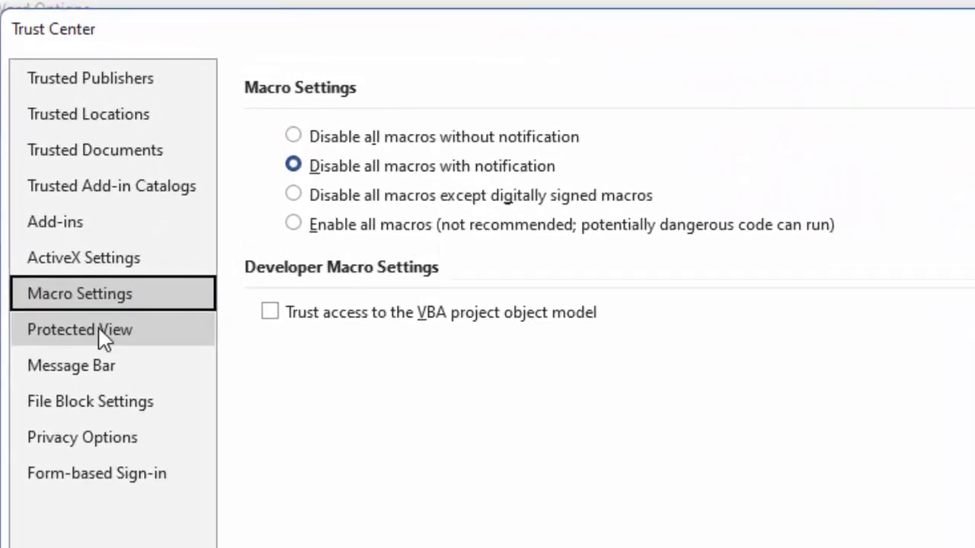
Disable Protected View for Internet files, potentially unsafe locations and Outlook attachments, and confirm the Trust Center and Word options
left_click(99, 331)
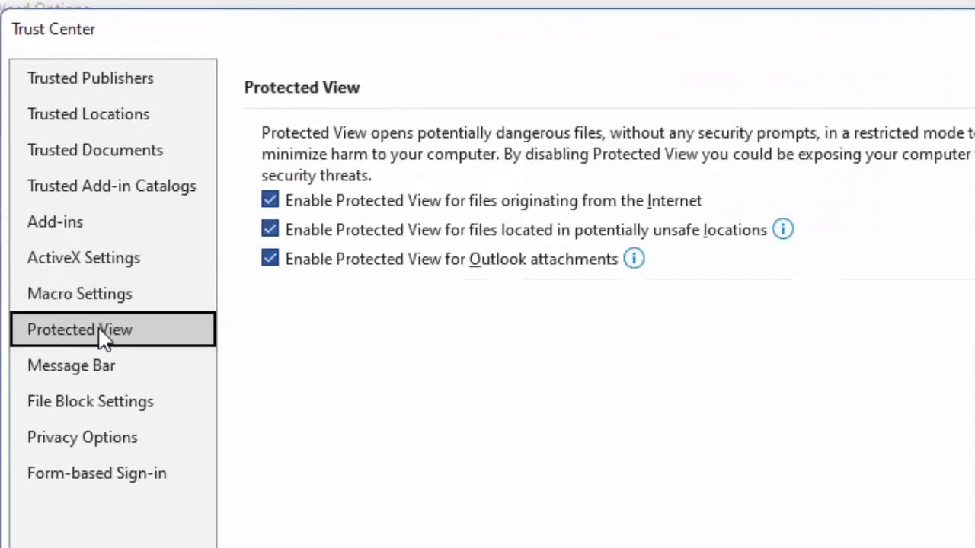
left_click(270, 201)
left_click(270, 230)
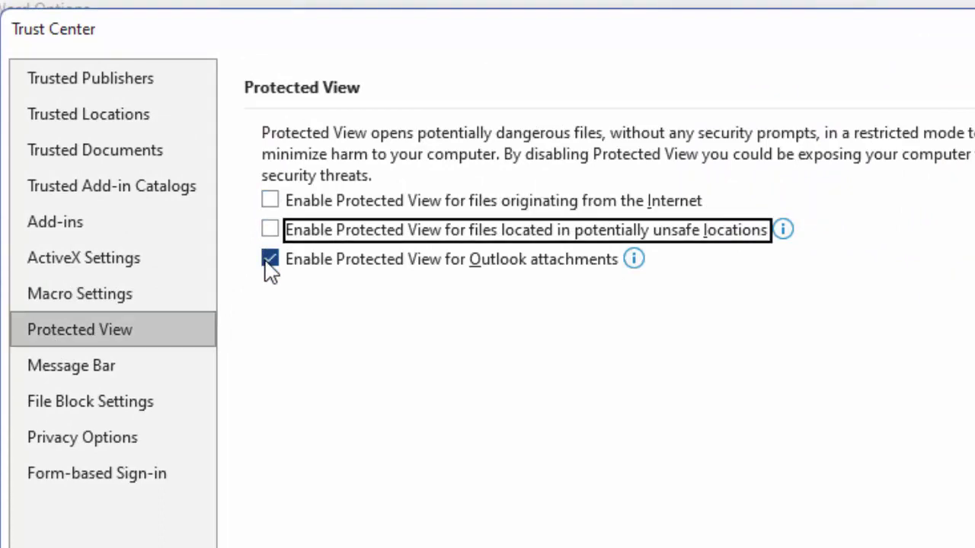
left_click(279, 245)
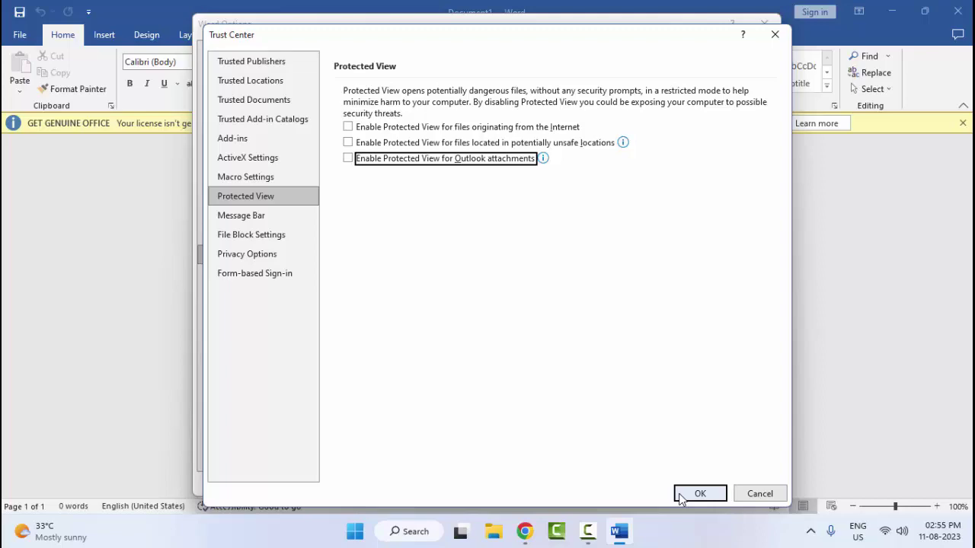
left_click(741, 497)
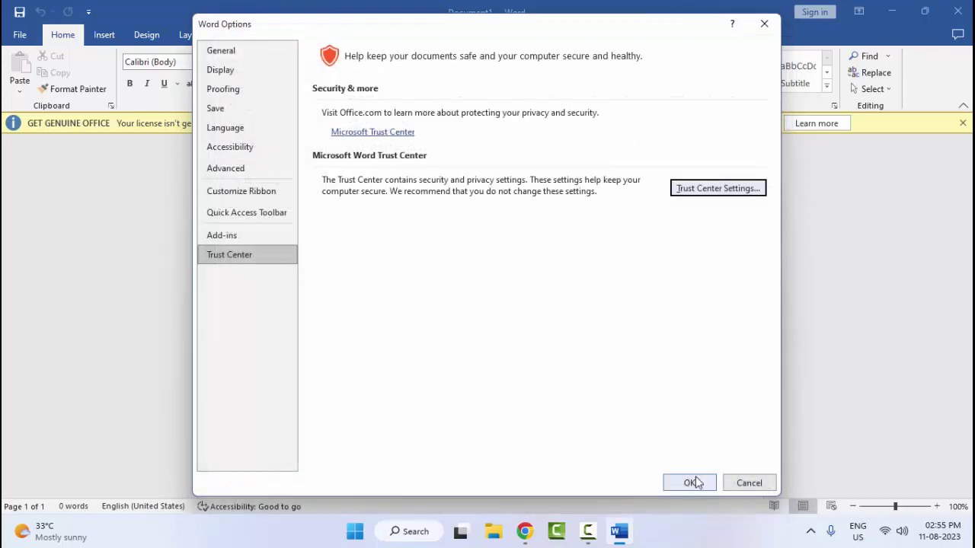
left_click(747, 483)
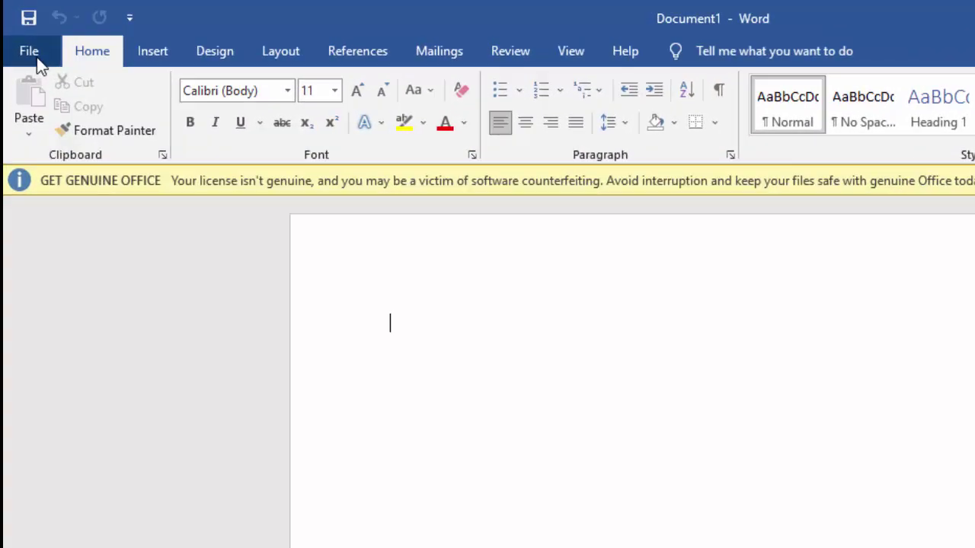
Browse for a file to open and select the Shortcuts document on the Desktop
left_click(22, 37)
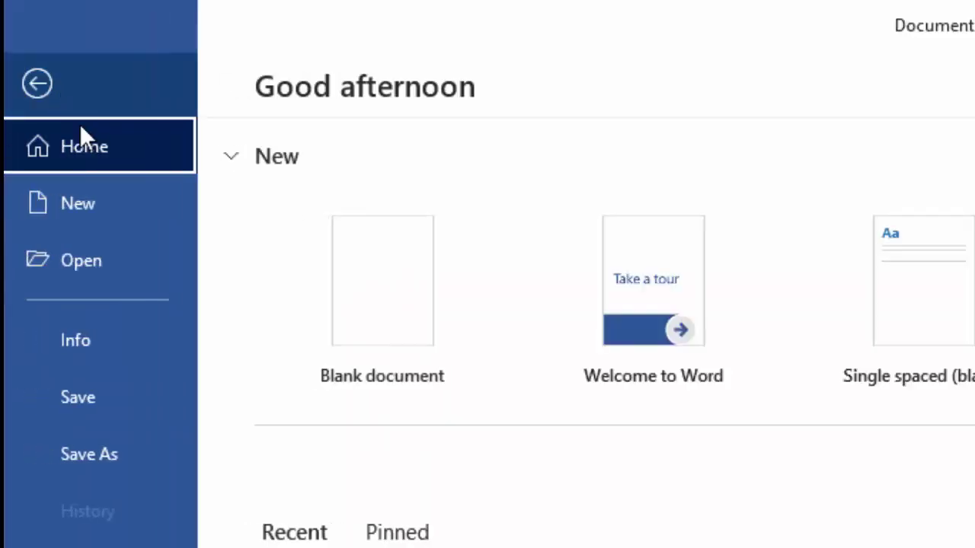
left_click(108, 259)
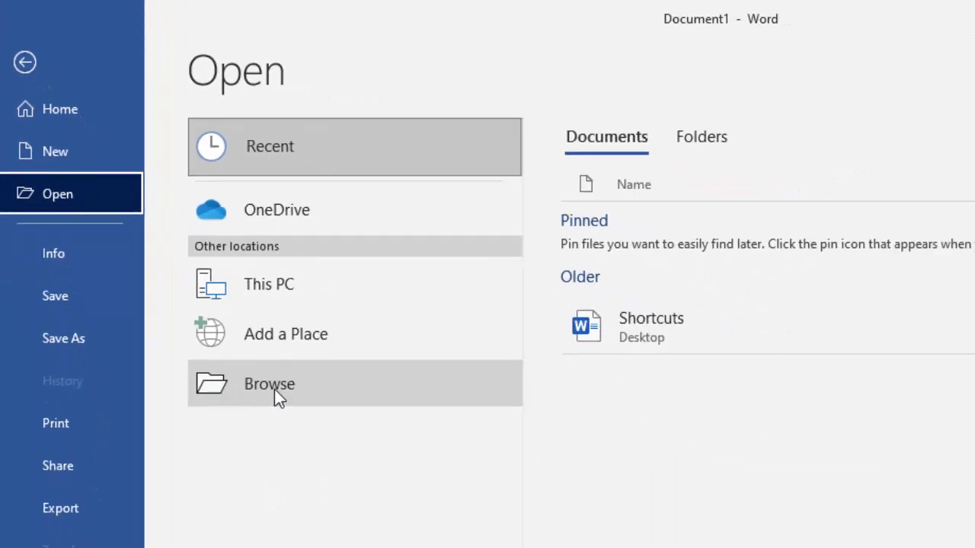
left_click(274, 389)
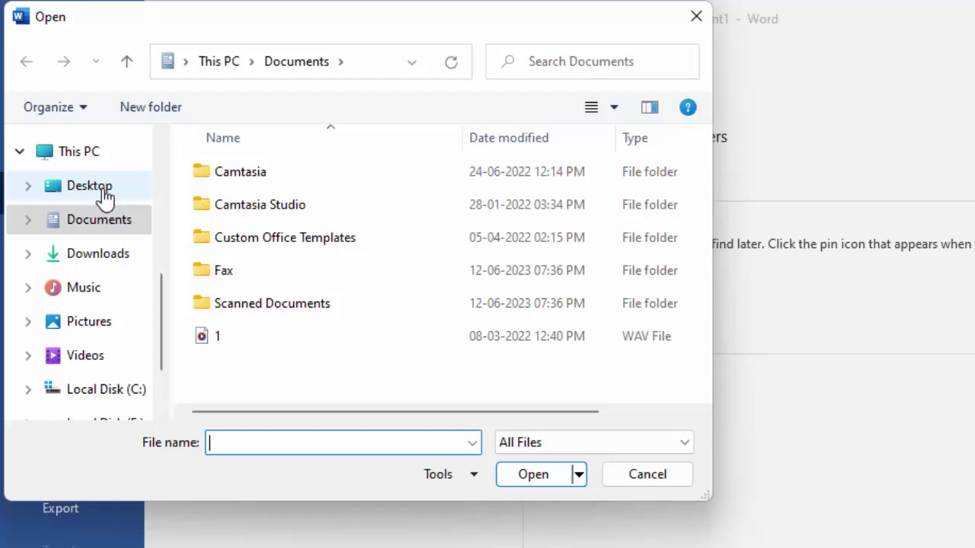
left_click(103, 196)
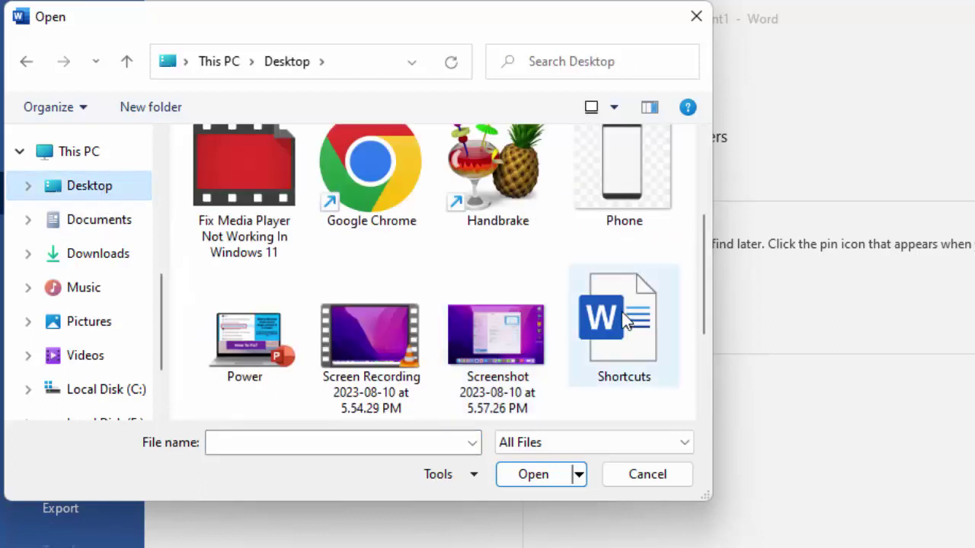
left_click(626, 320)
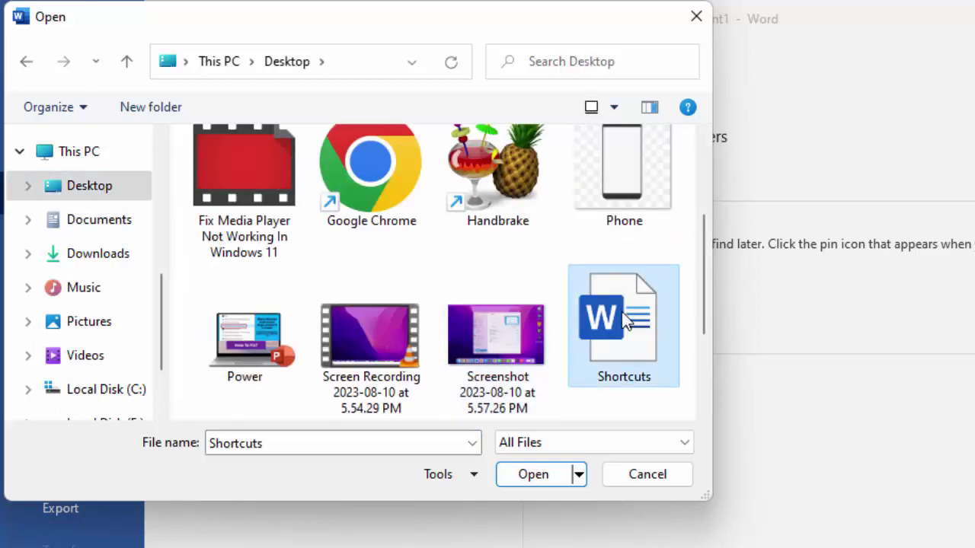
Choose Recover Text from Any File as the file type, and return to the blank document without opening the file
left_click(688, 448)
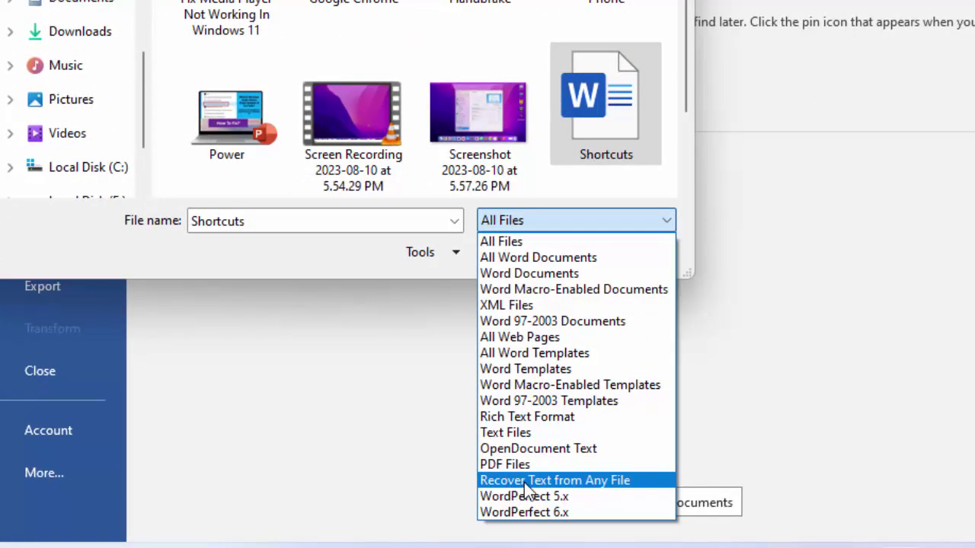
left_click(606, 481)
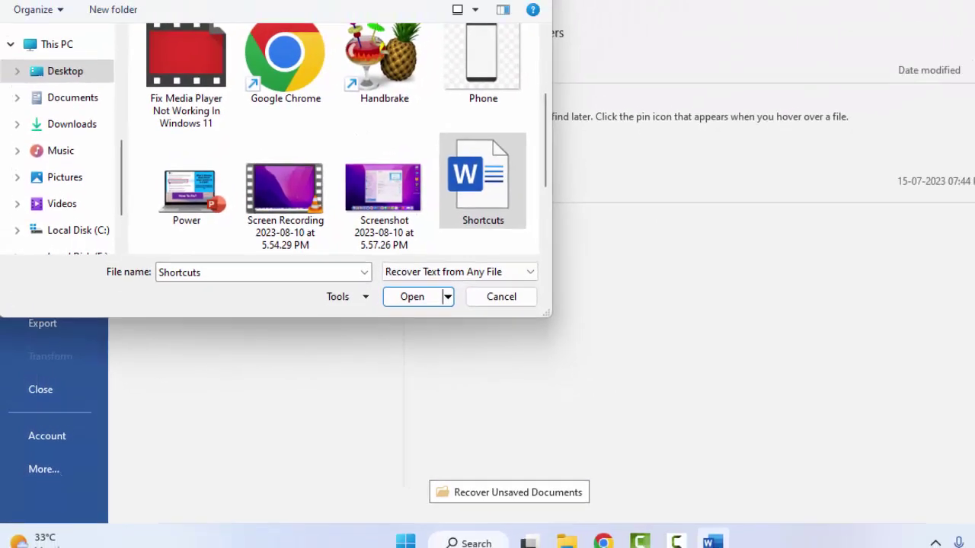
left_click(470, 18)
left_click(18, 41)
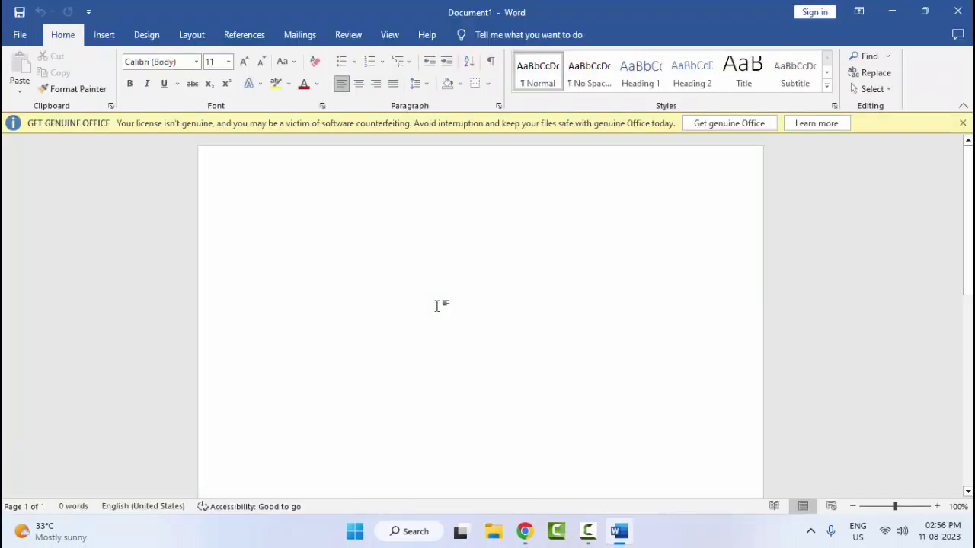
Minimize Word and remove the read-only attribute from the Shortcuts document's properties on the desktop, applying the change
left_click(895, 12)
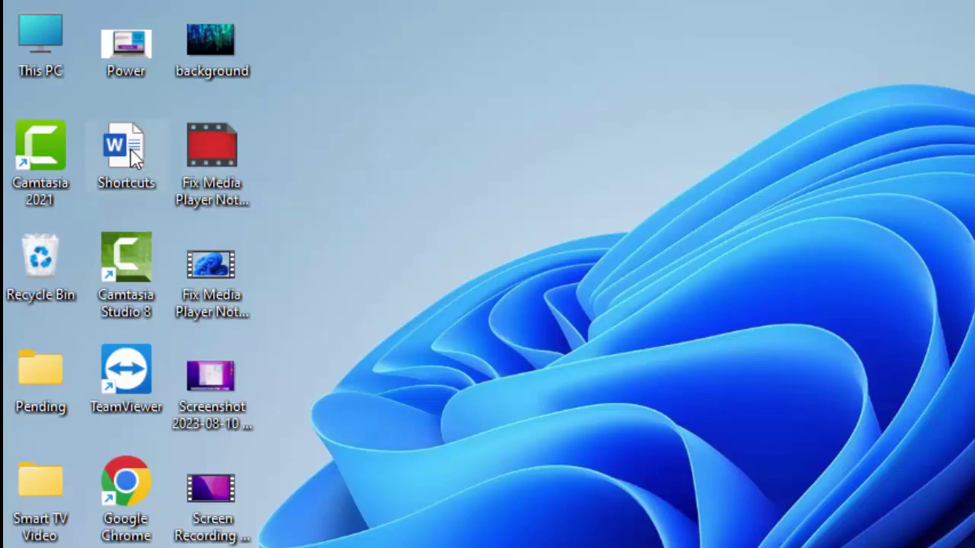
right_click(134, 155)
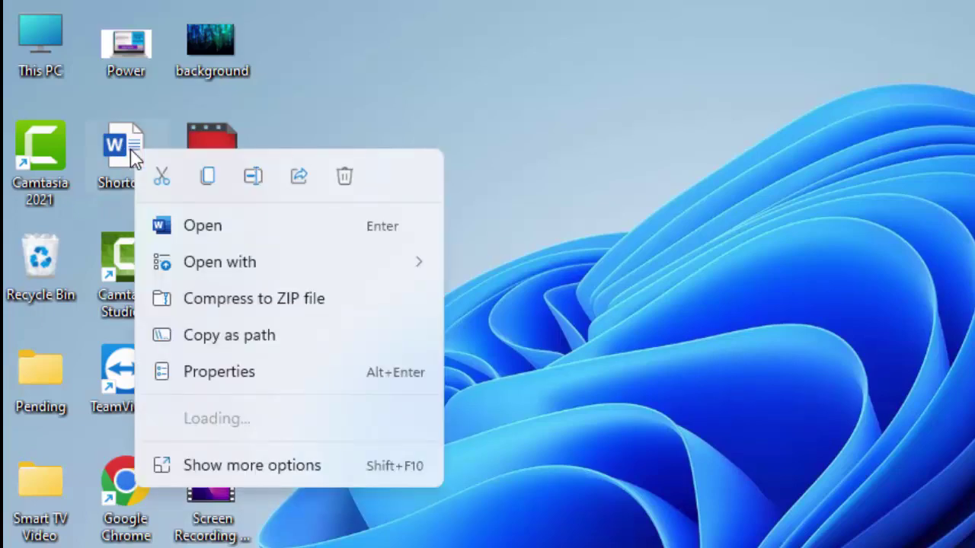
left_click(220, 374)
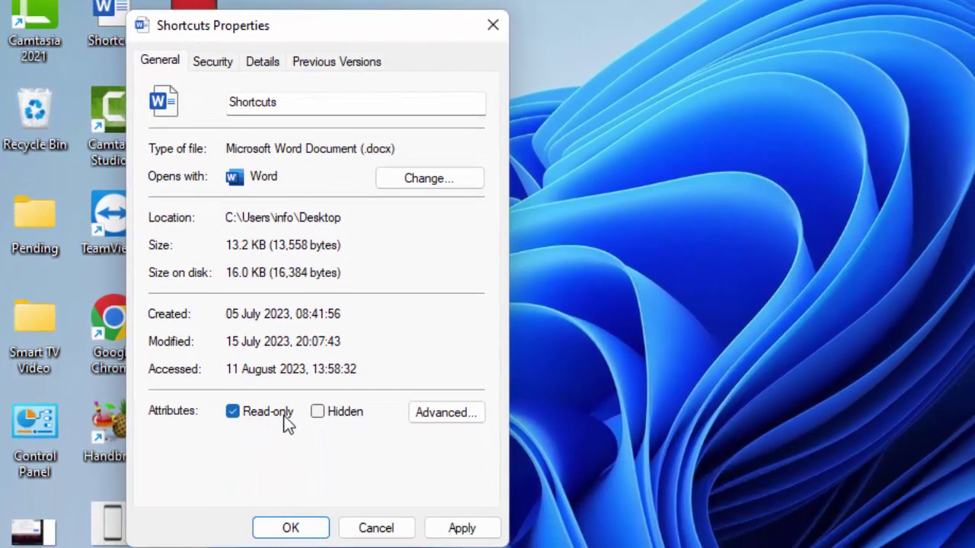
left_click(232, 412)
left_click(452, 533)
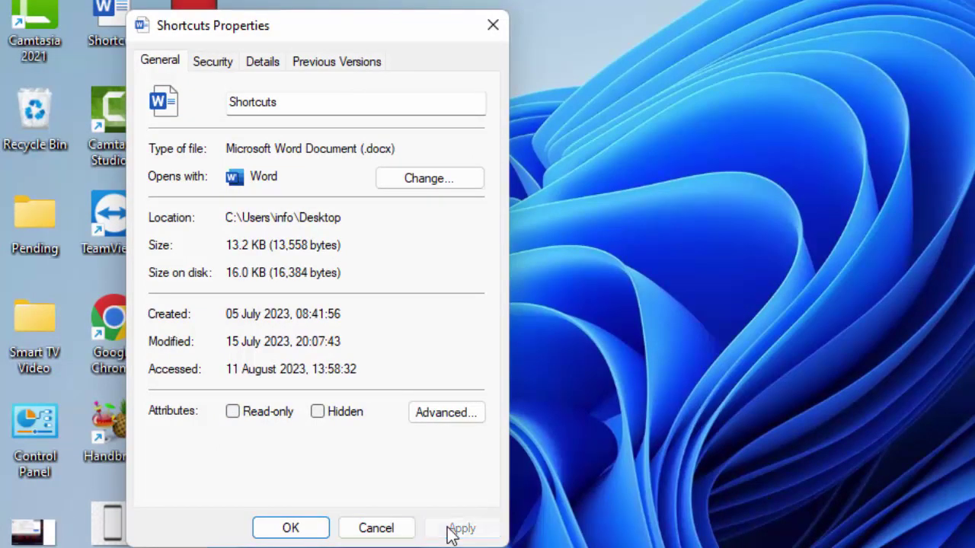
left_click(308, 535)
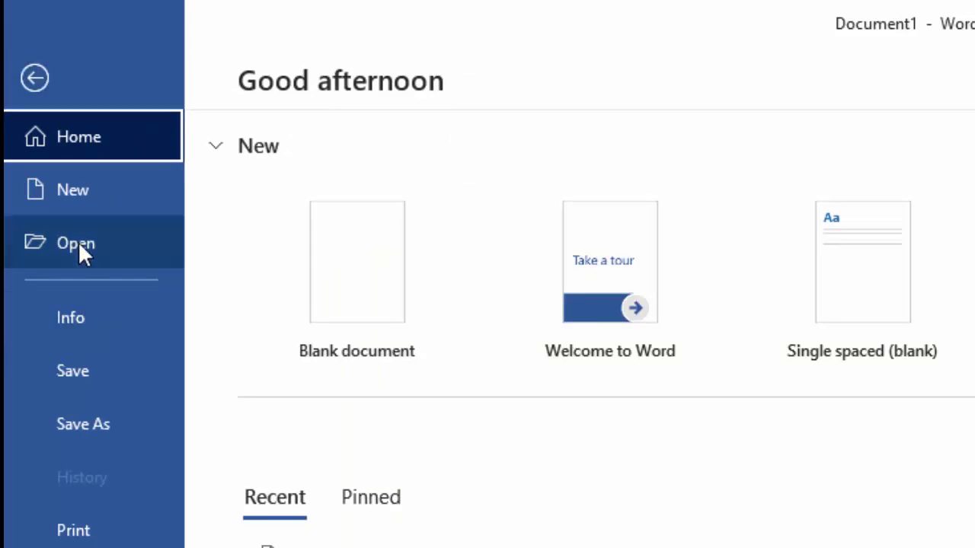
Browse to the Desktop from Word's file opening page, select the Shortcuts document and show the alternative ways to open it
left_click(77, 241)
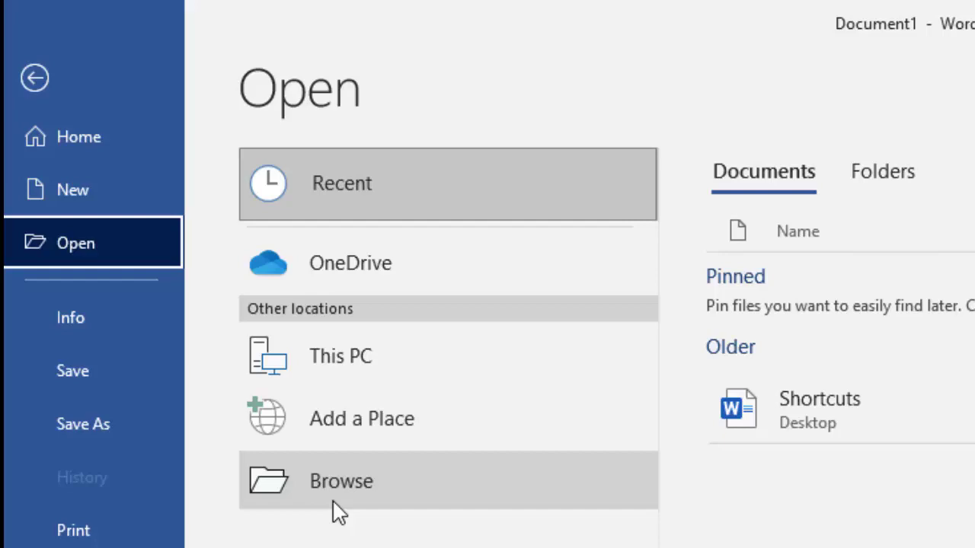
left_click(335, 512)
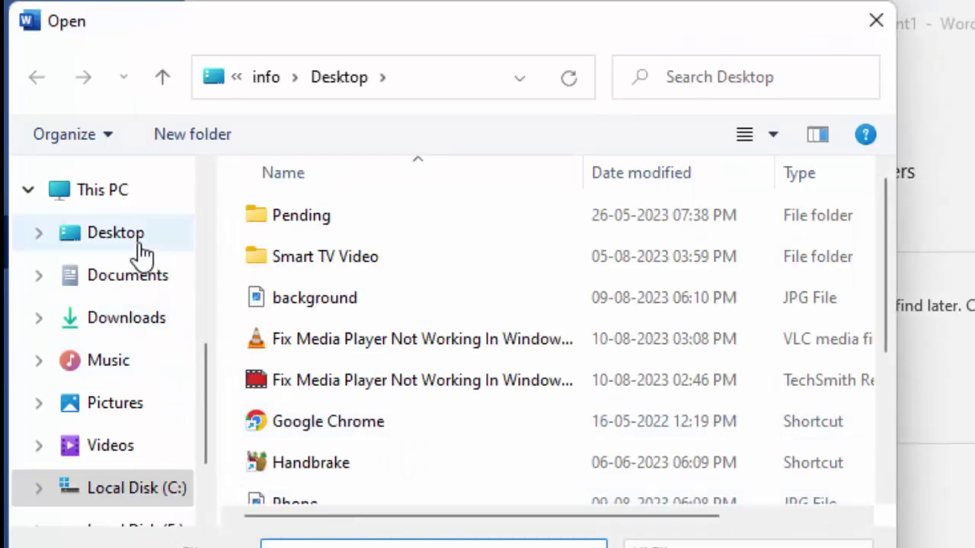
left_click(133, 246)
scroll(716, 342, "down", 5)
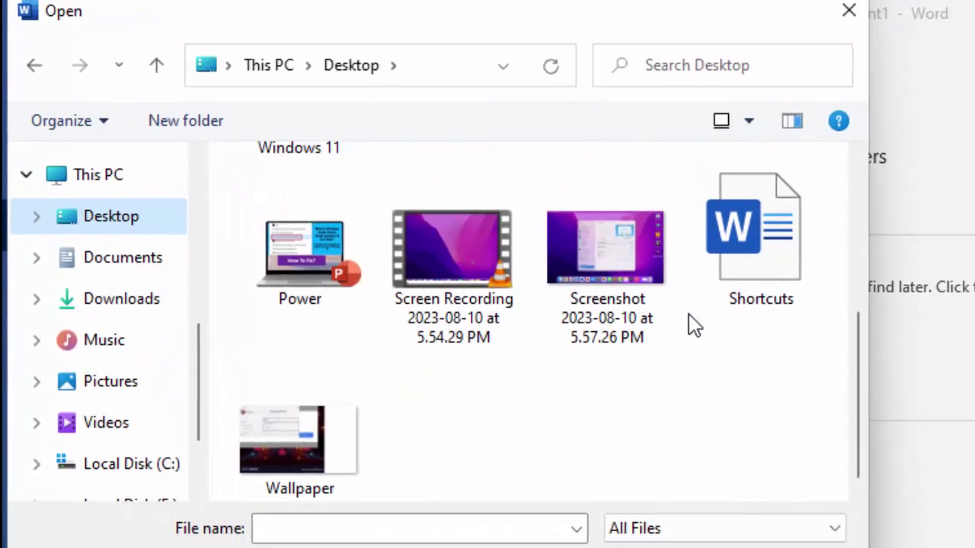
left_click(728, 200)
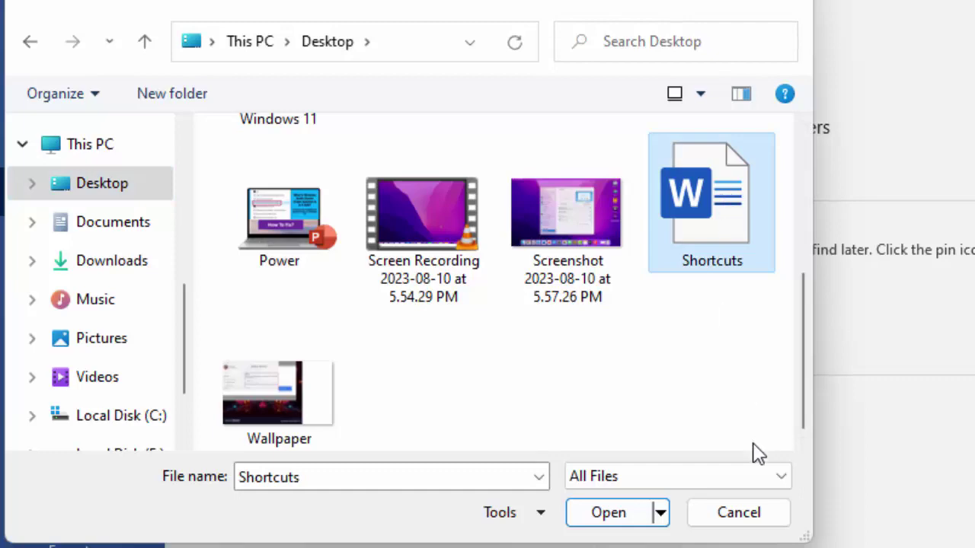
scroll(579, 488, "up", 2)
left_click(656, 491)
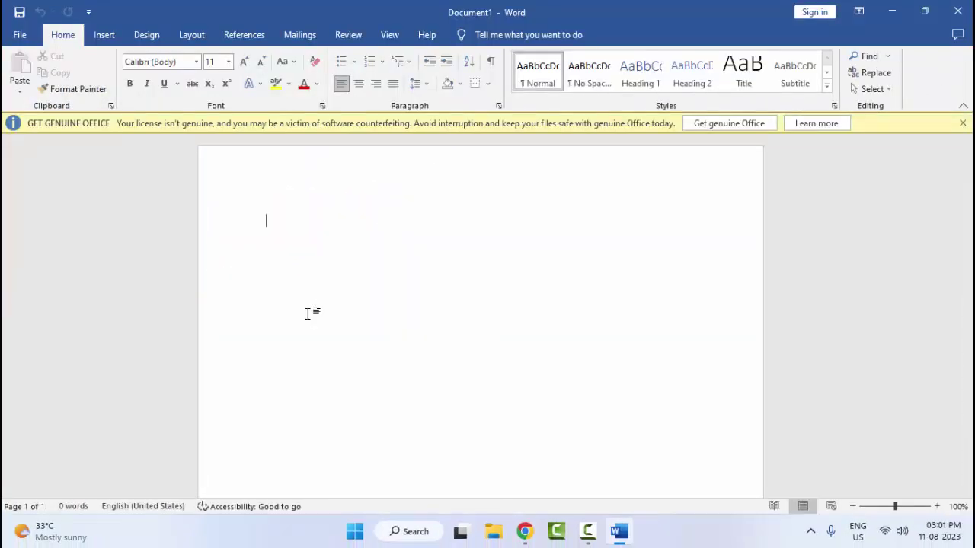
Switch to Windows Settings and open the Apps & features page
left_click(355, 532)
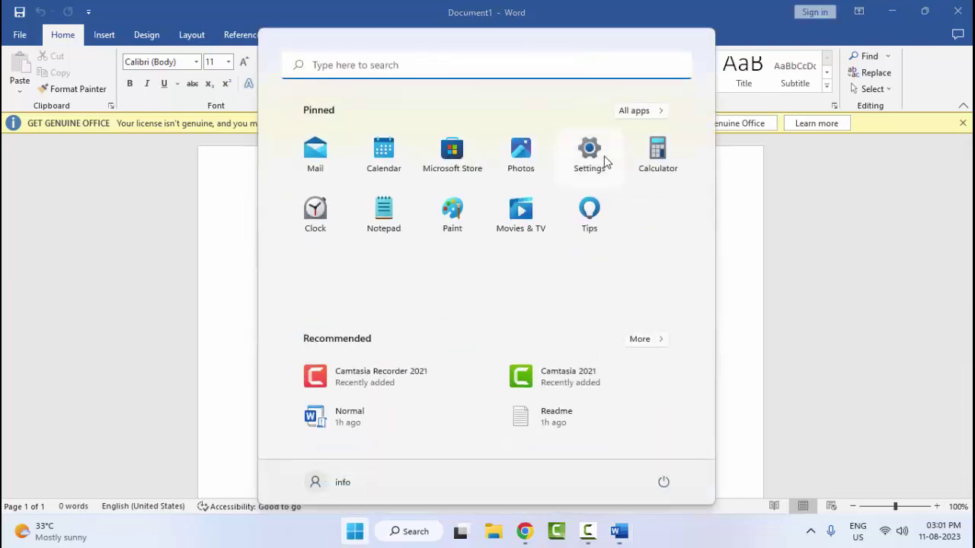
left_click(605, 159)
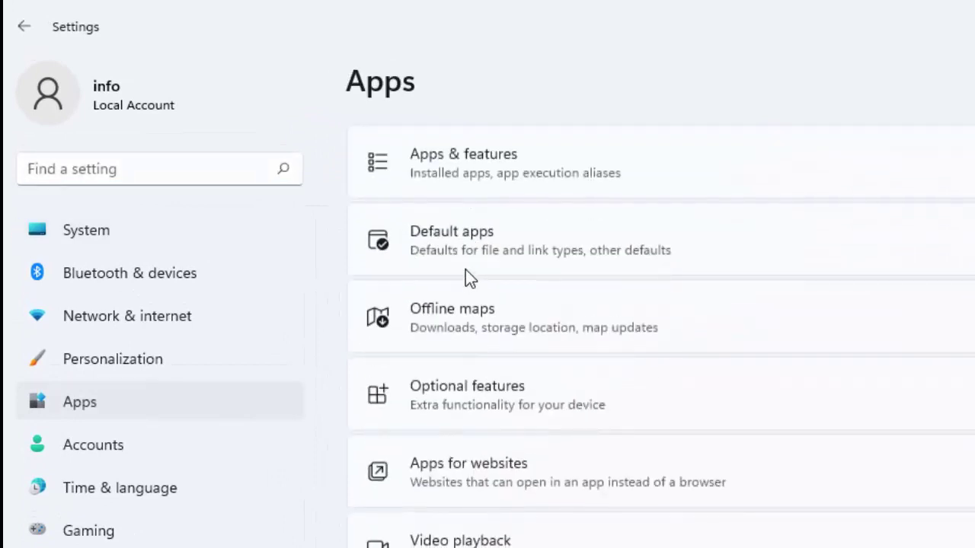
left_click(500, 164)
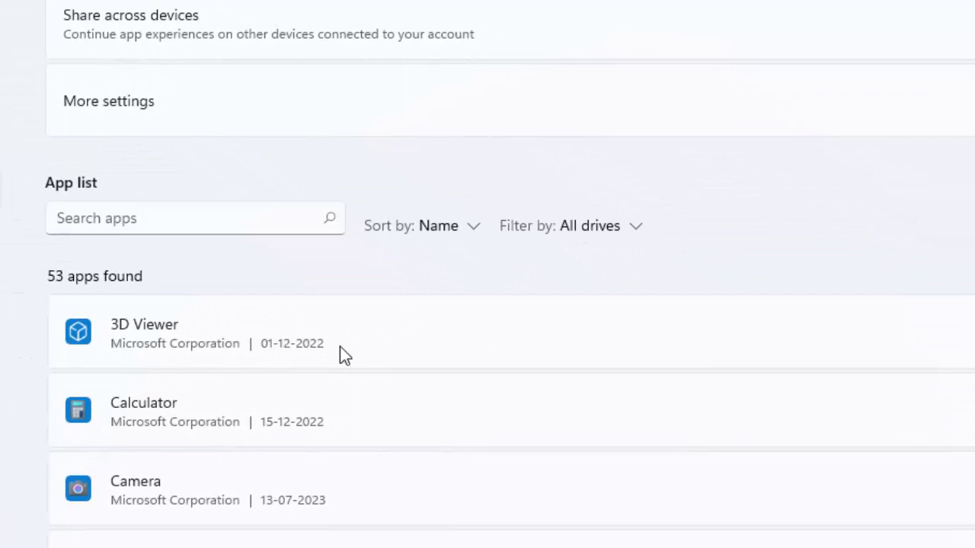
Go through the installed apps to Microsoft Edge and dismiss its repair dialog without repairing
scroll(340, 355, "down", 10)
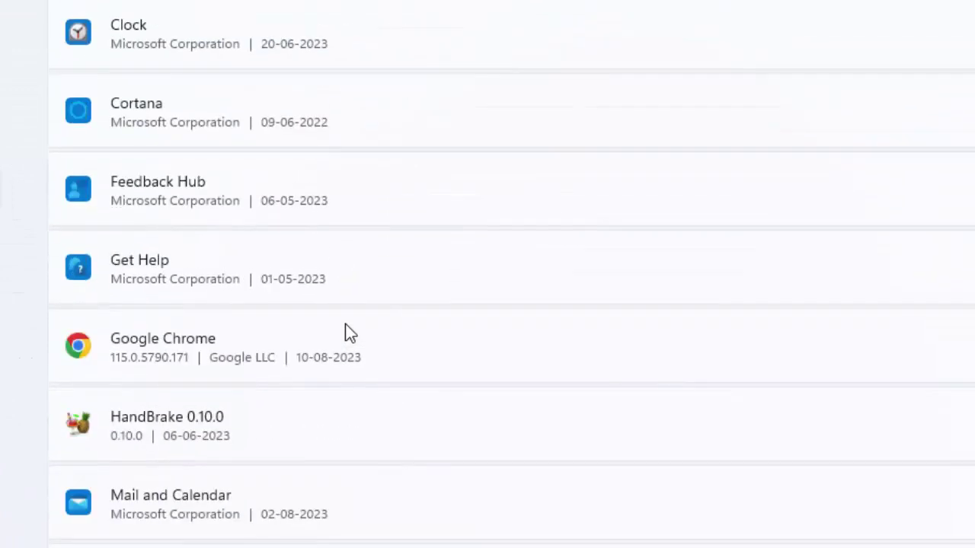
scroll(345, 325, "down", 4)
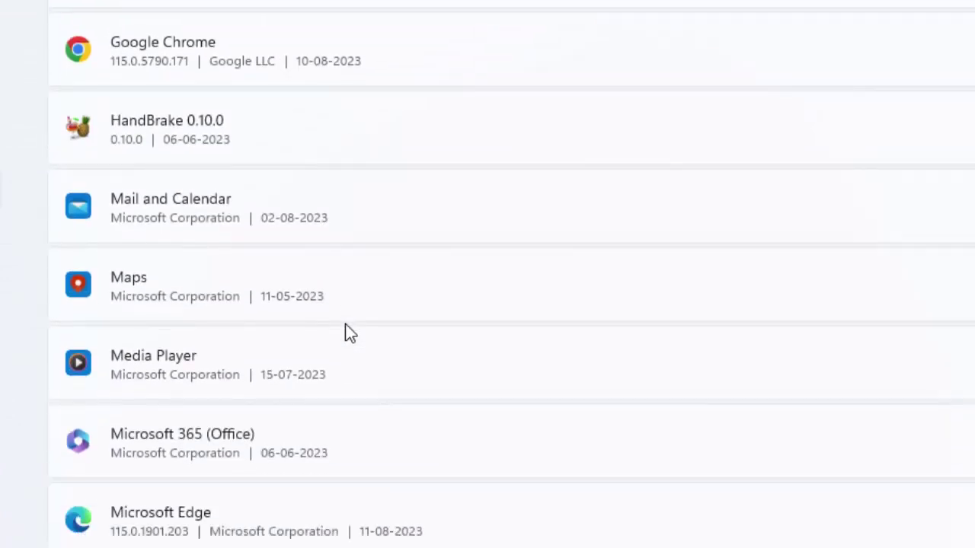
scroll(345, 325, "down", 1)
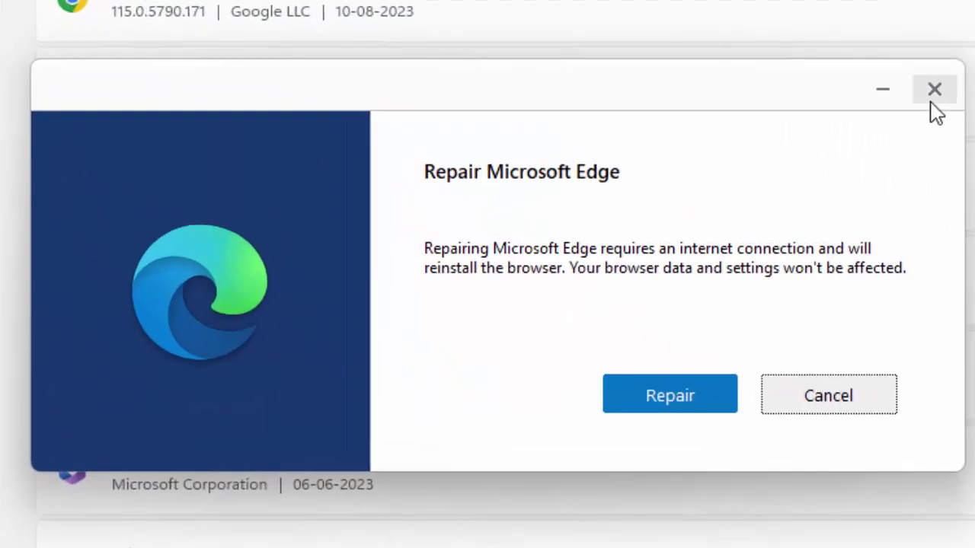
left_click(727, 157)
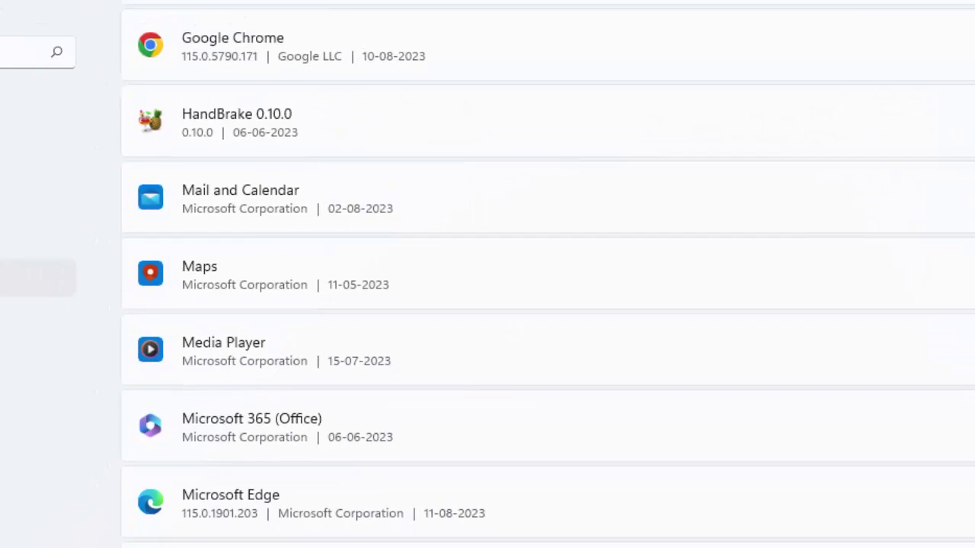